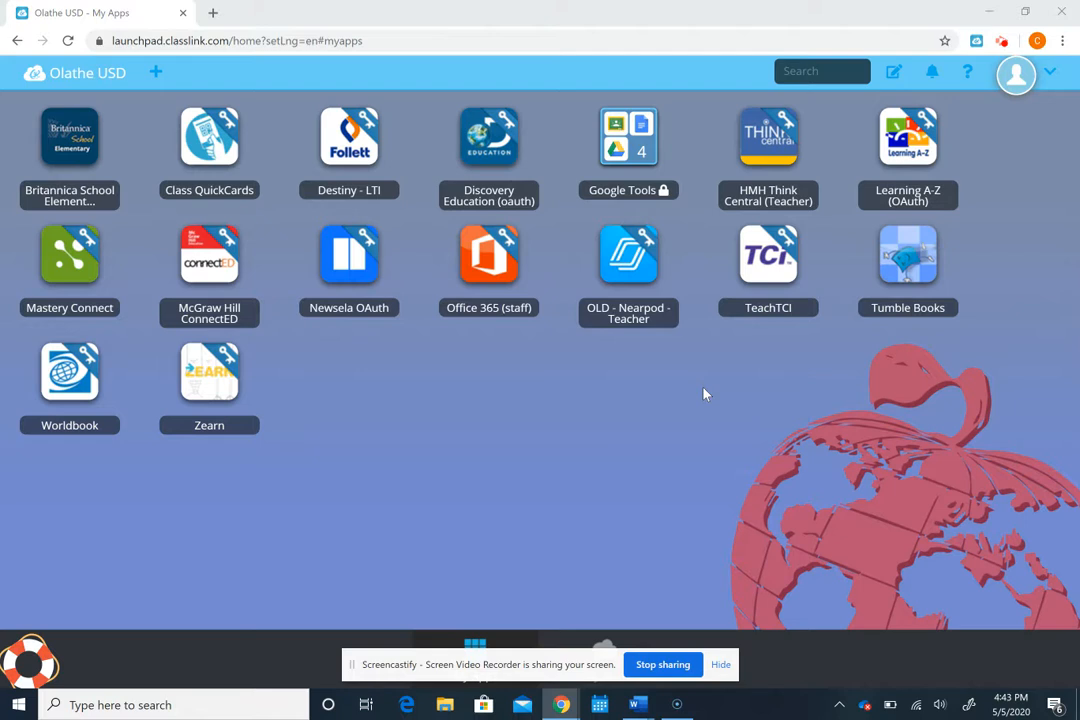
# Step: Launch TeachTCI from the ClassLink LaunchPad app list
pyautogui.click(769, 260)
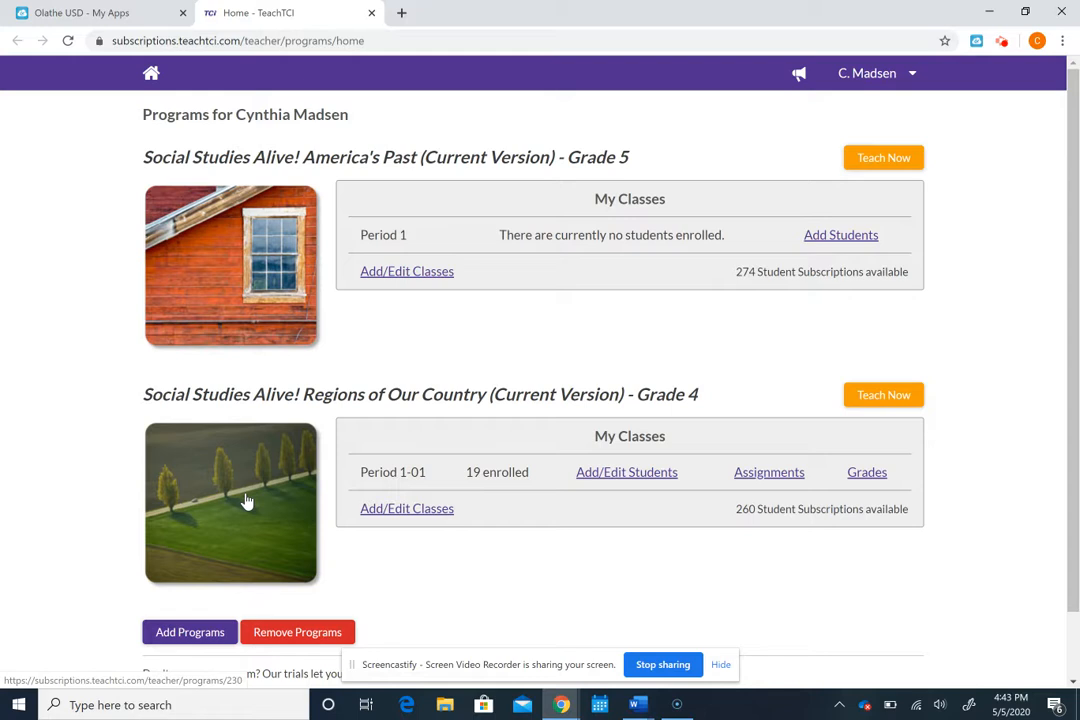
# Step: Open the Grade 4 Regions of Our Country program's Assignments list and check the L13 assignment's actions
pyautogui.click(886, 397)
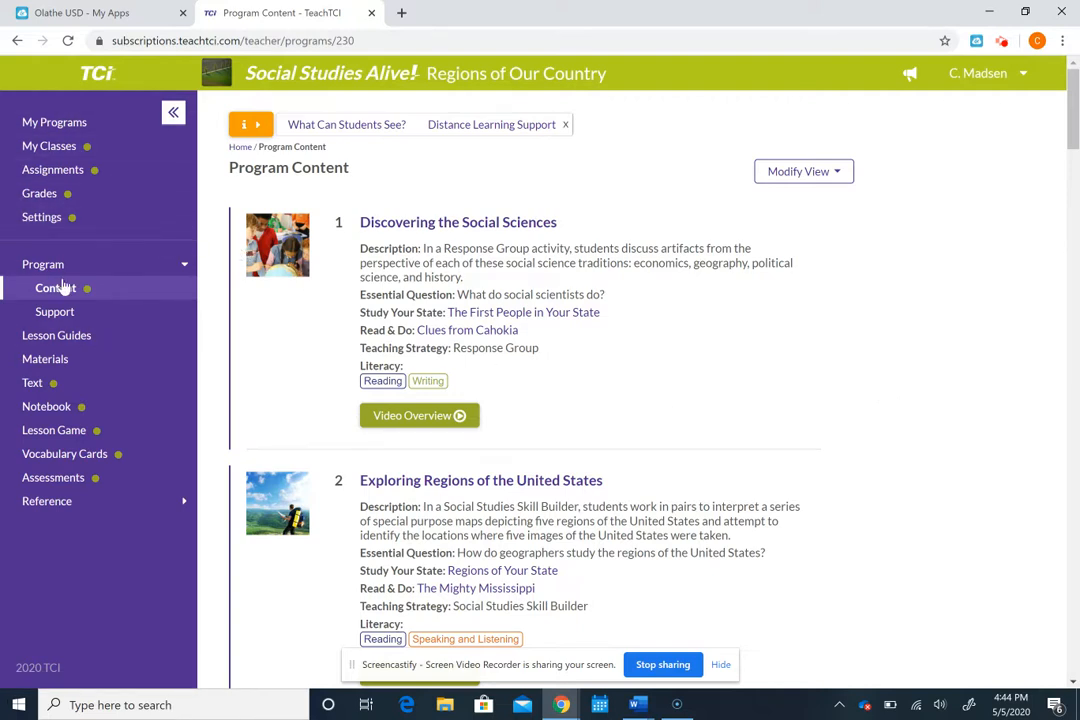
pyautogui.click(82, 177)
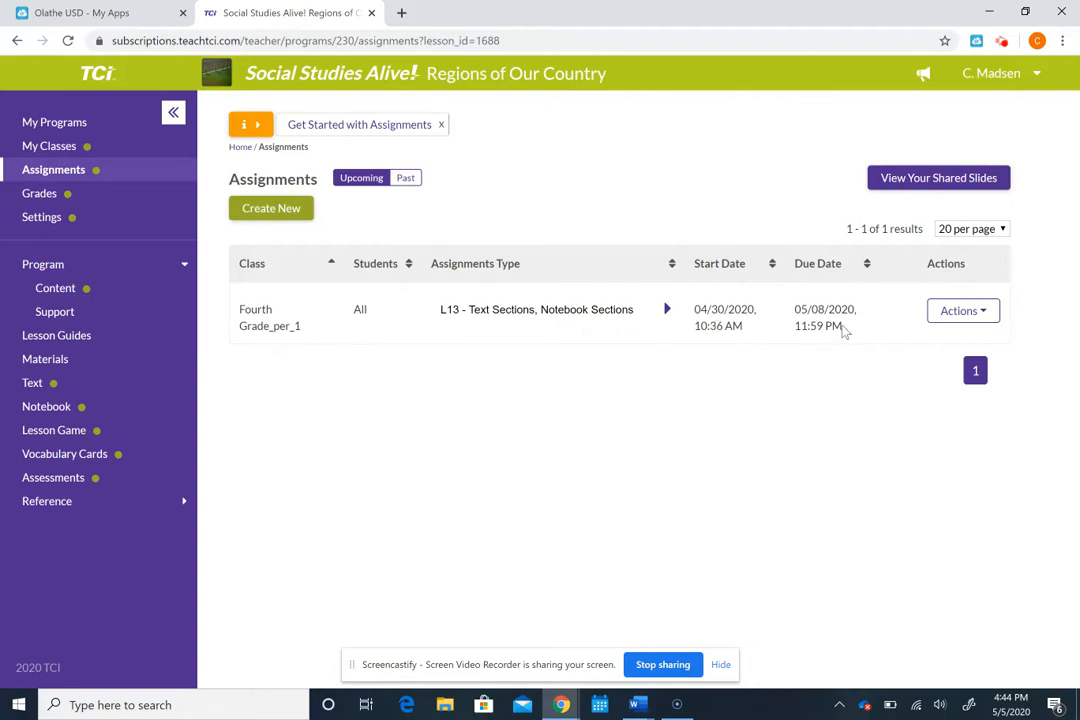
pyautogui.click(955, 316)
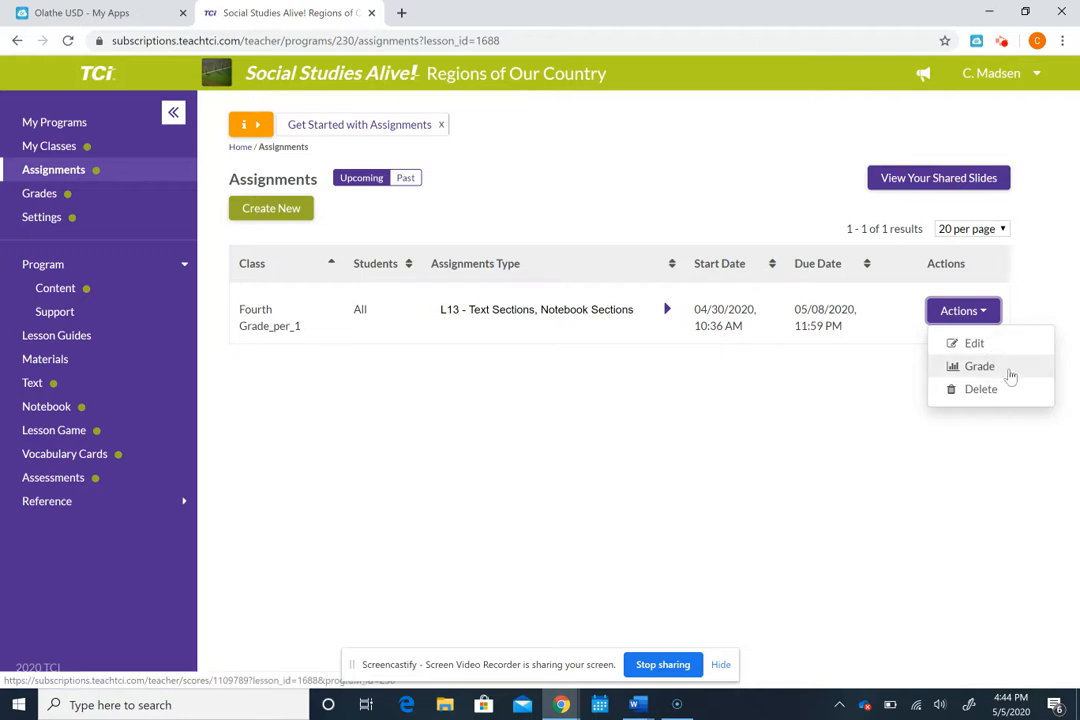
pyautogui.click(682, 434)
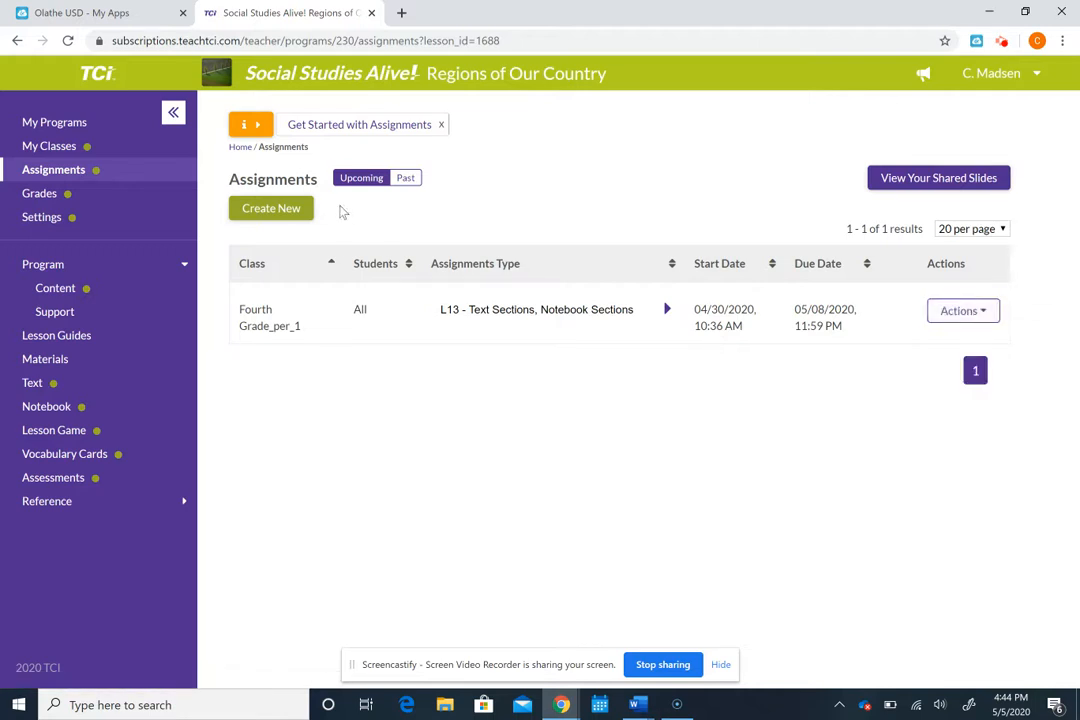
# Step: Start a new assignment for Lesson 14, The Geography of Your State
pyautogui.click(292, 213)
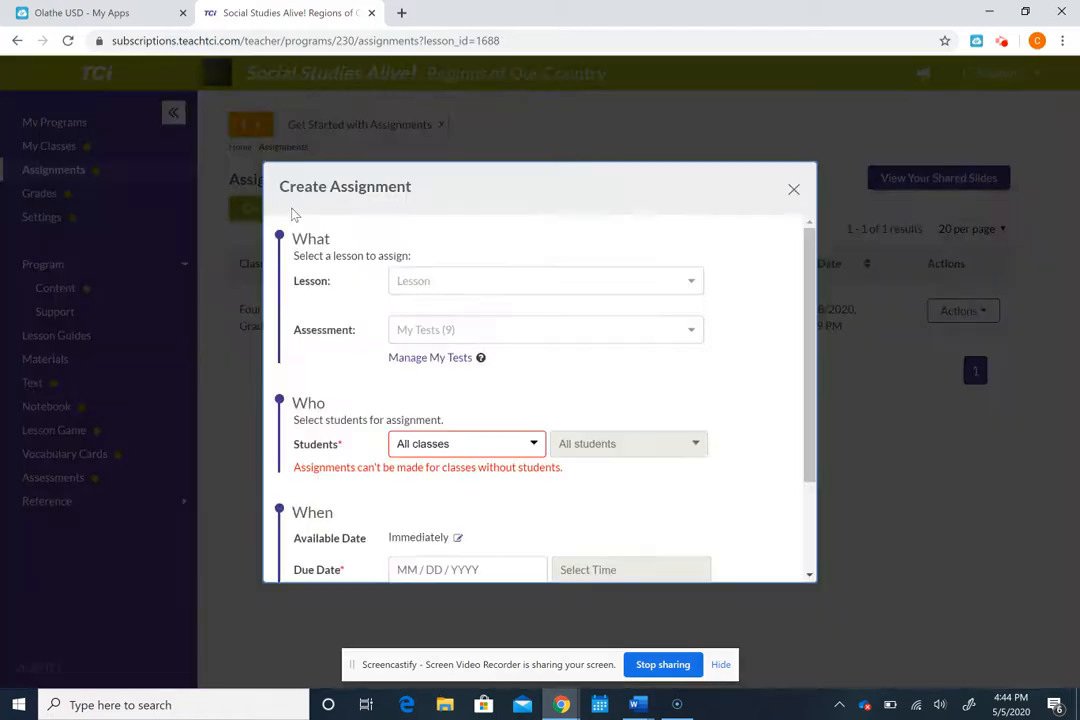
pyautogui.click(449, 283)
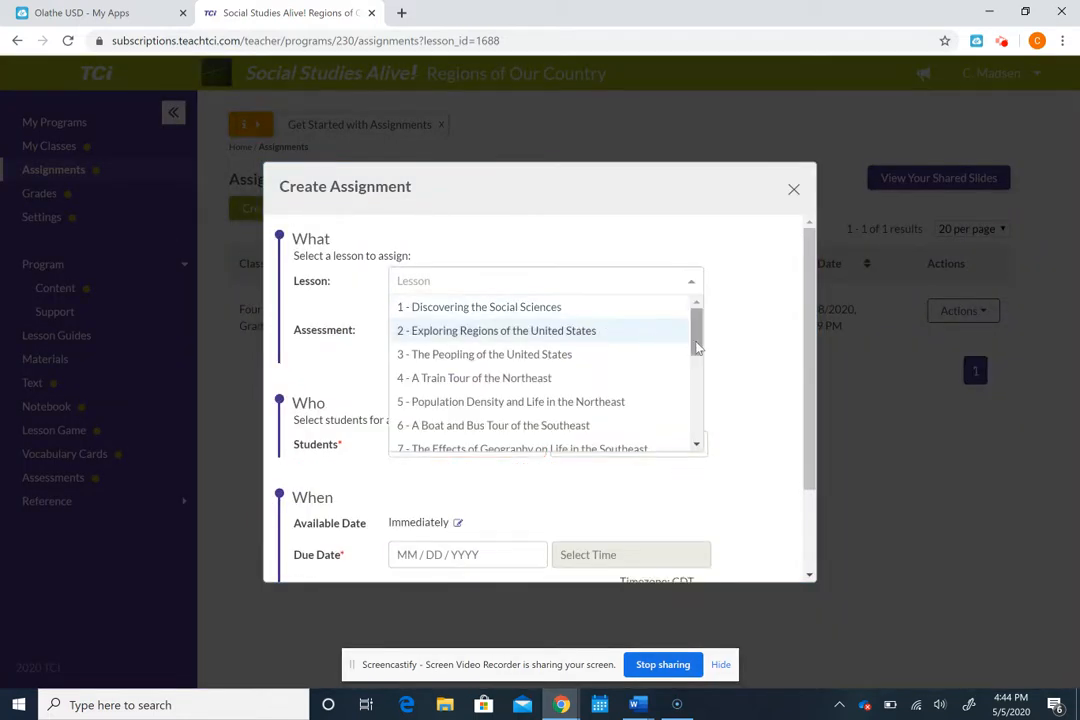
pyautogui.moveTo(697, 345); pyautogui.dragTo(698, 418)
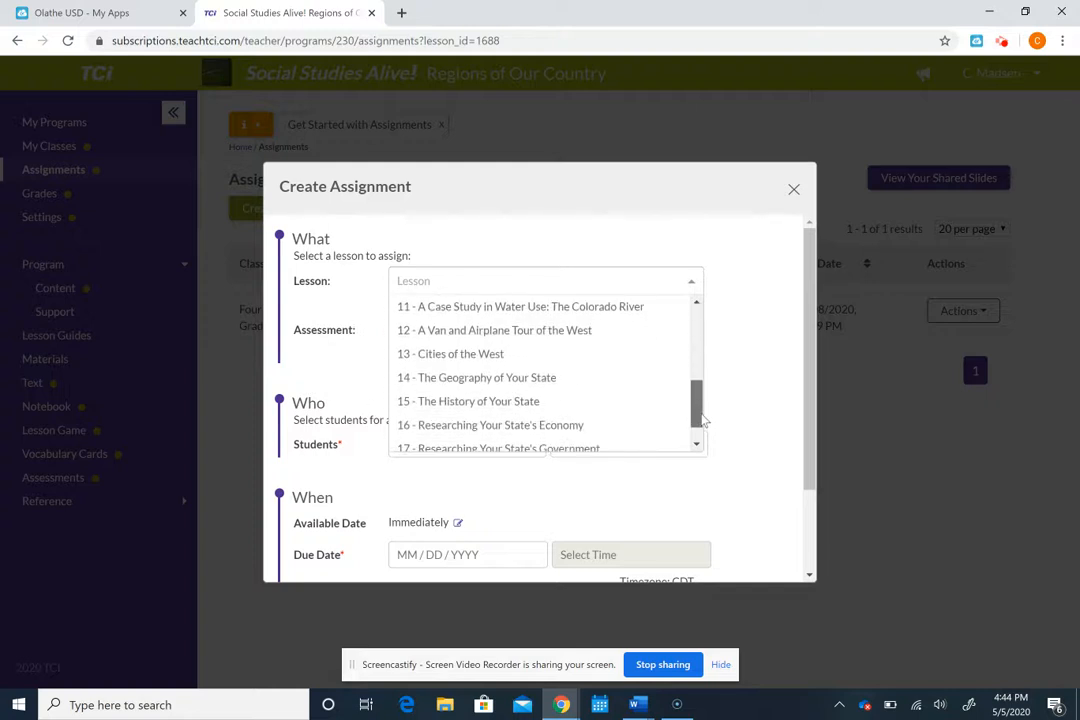
pyautogui.click(508, 378)
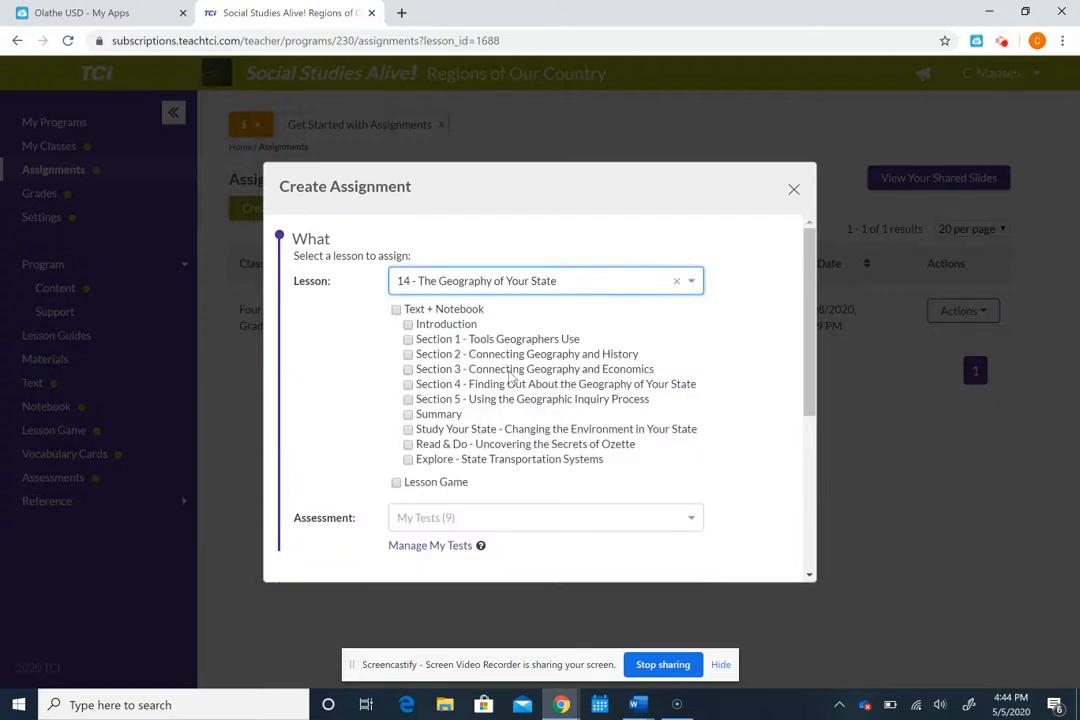
# Step: Limit the Text + Notebook sections to Introduction and Section 1 – Tools Geographers Use
pyautogui.click(396, 310)
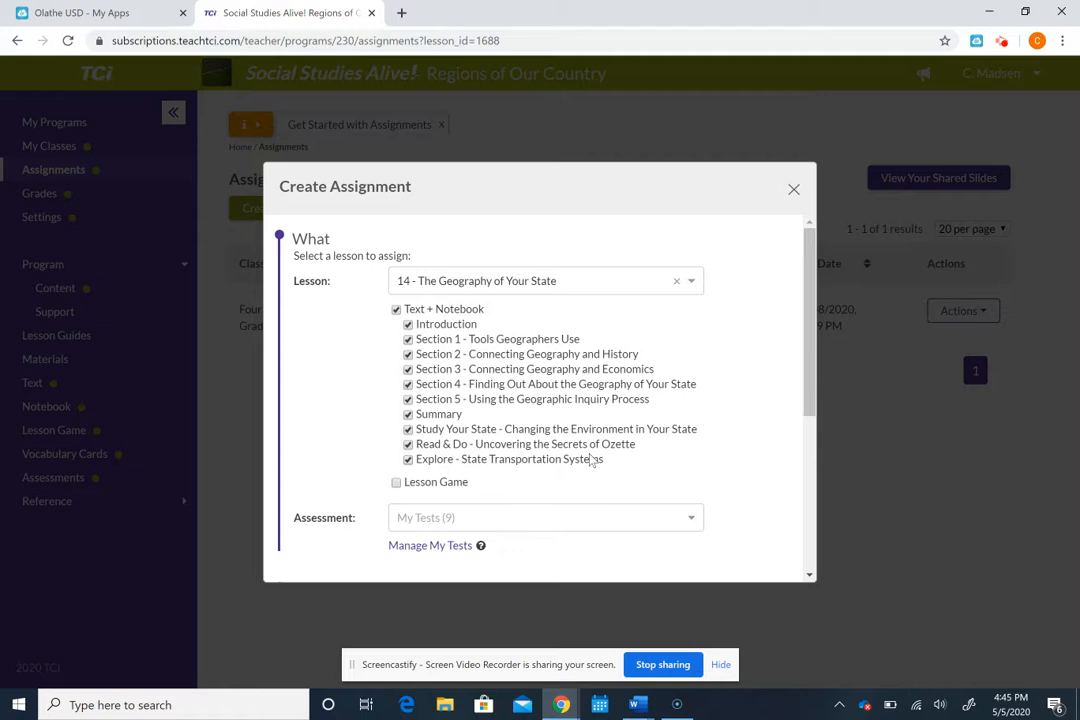
pyautogui.click(396, 310)
pyautogui.click(408, 324)
pyautogui.click(408, 340)
pyautogui.moveTo(810, 400); pyautogui.dragTo(822, 528)
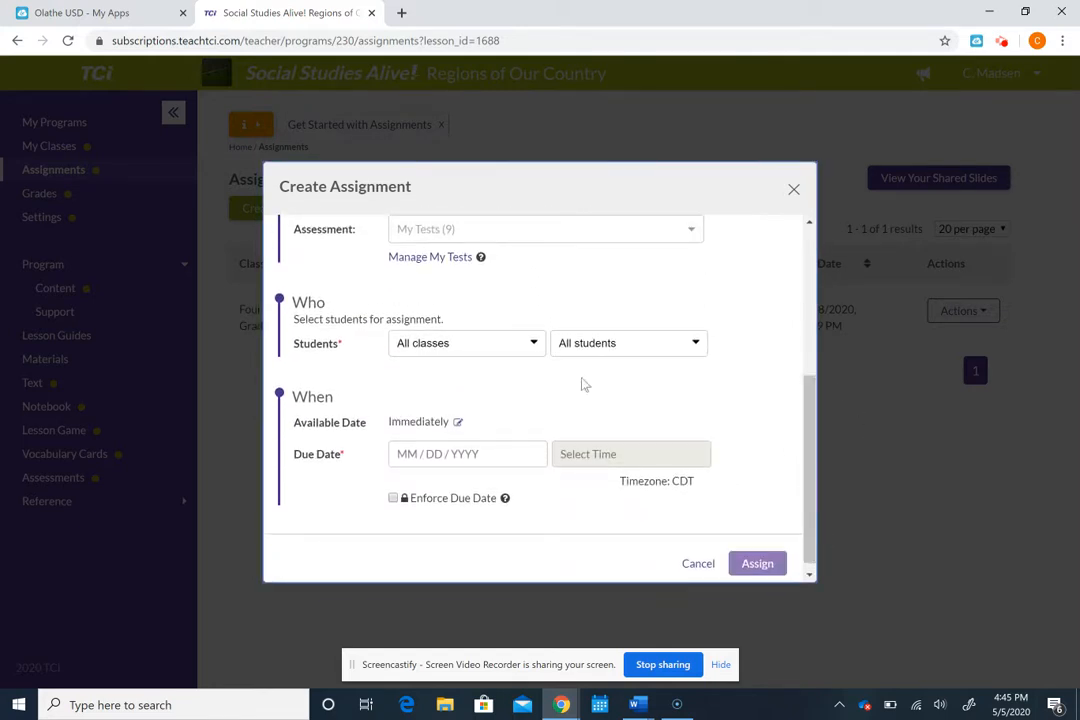
pyautogui.click(461, 350)
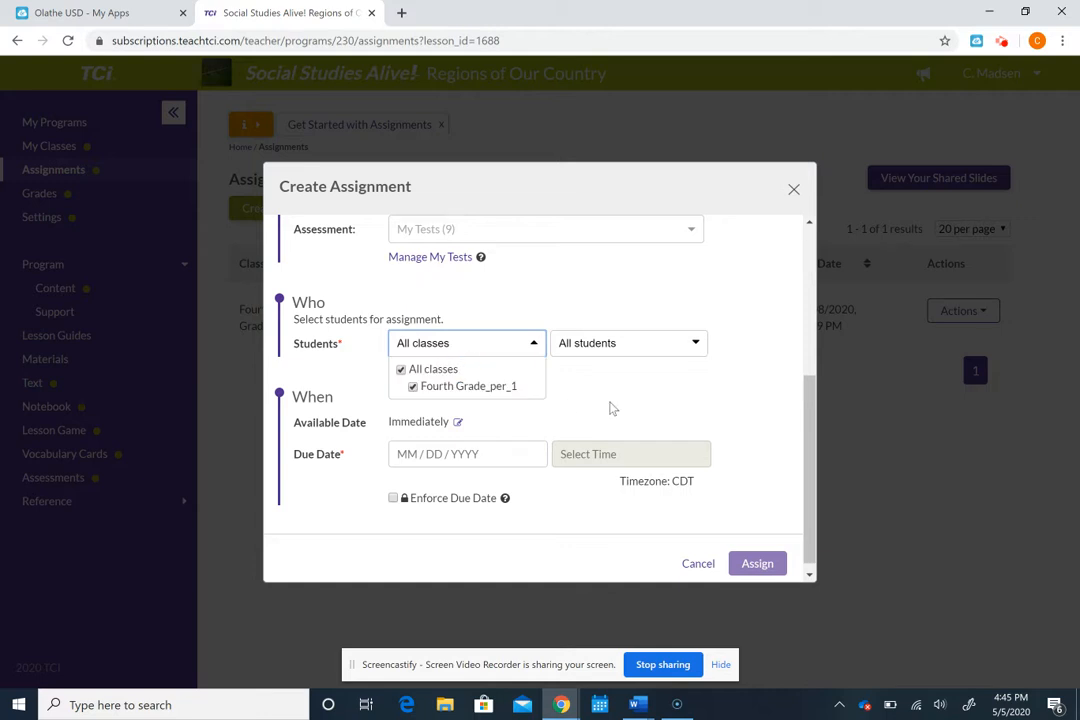
pyautogui.click(609, 405)
pyautogui.click(604, 352)
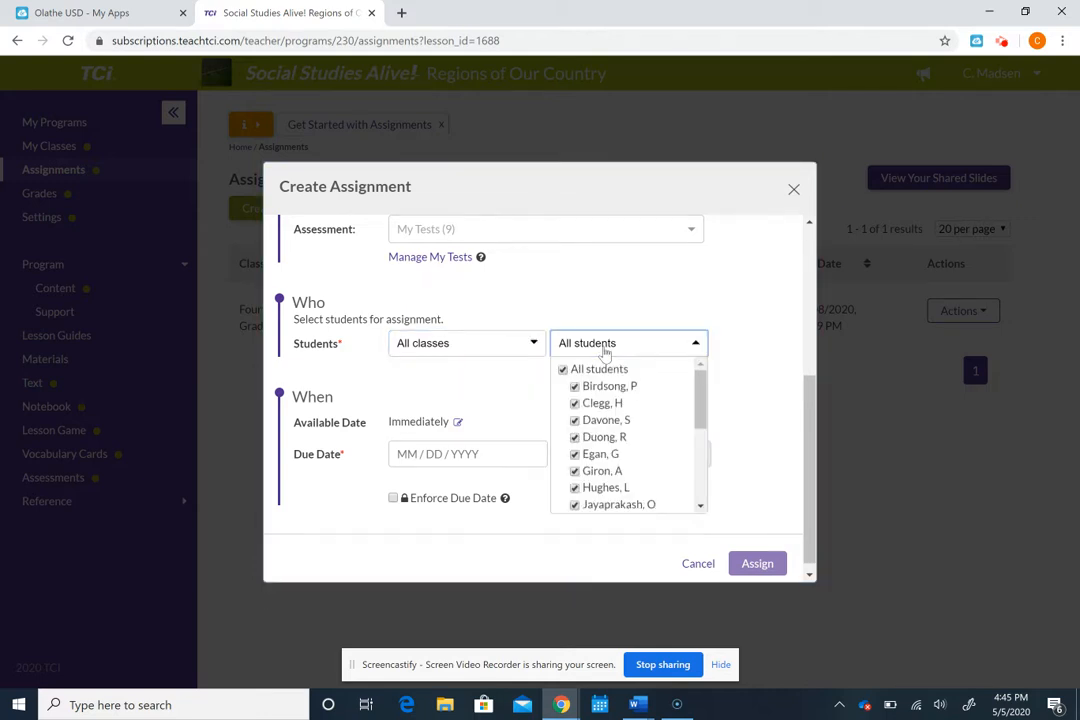
pyautogui.click(490, 393)
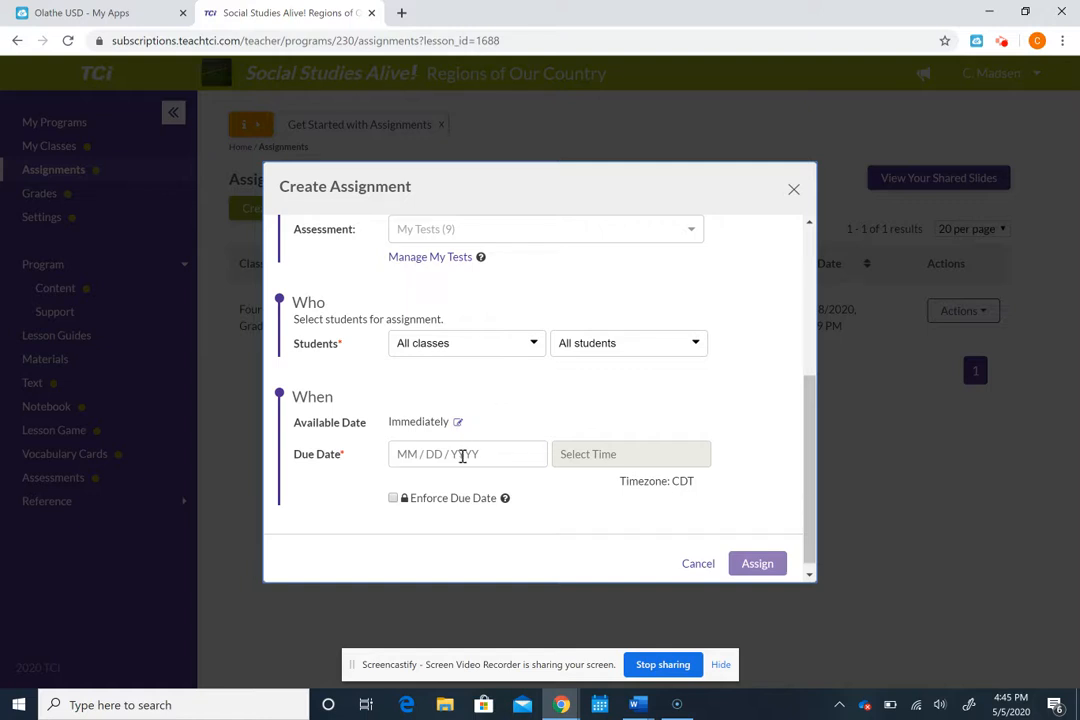
# Step: Set the Lesson 14 assignment's due date to May 12, 2020 and assign it
pyautogui.click(463, 455)
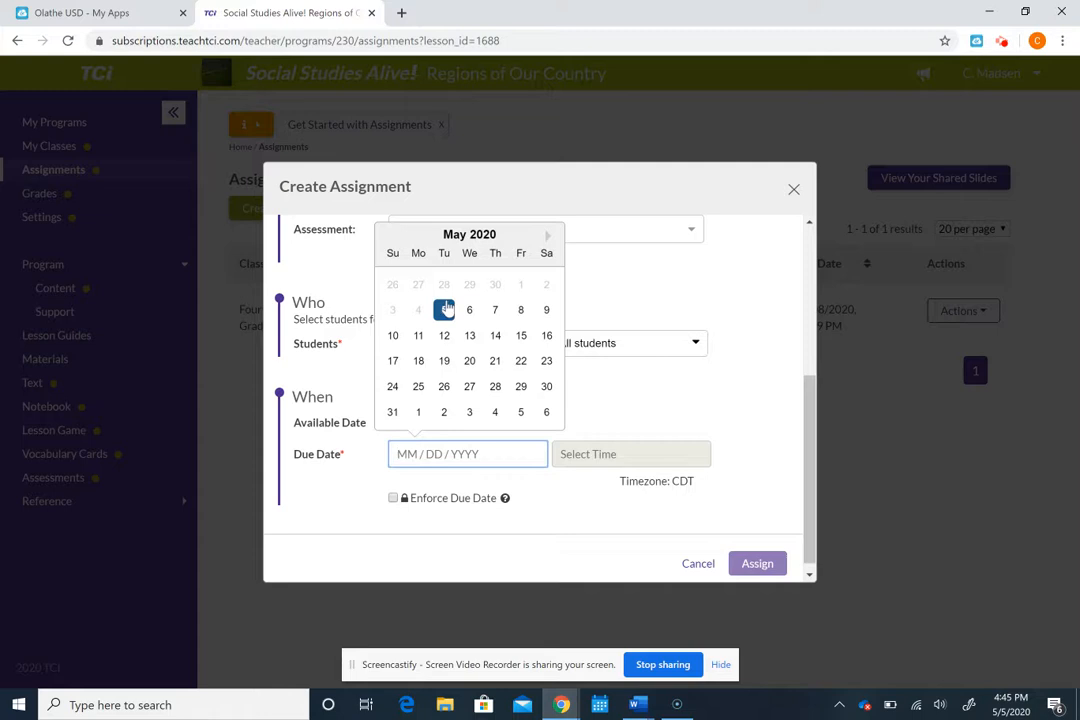
pyautogui.click(444, 310)
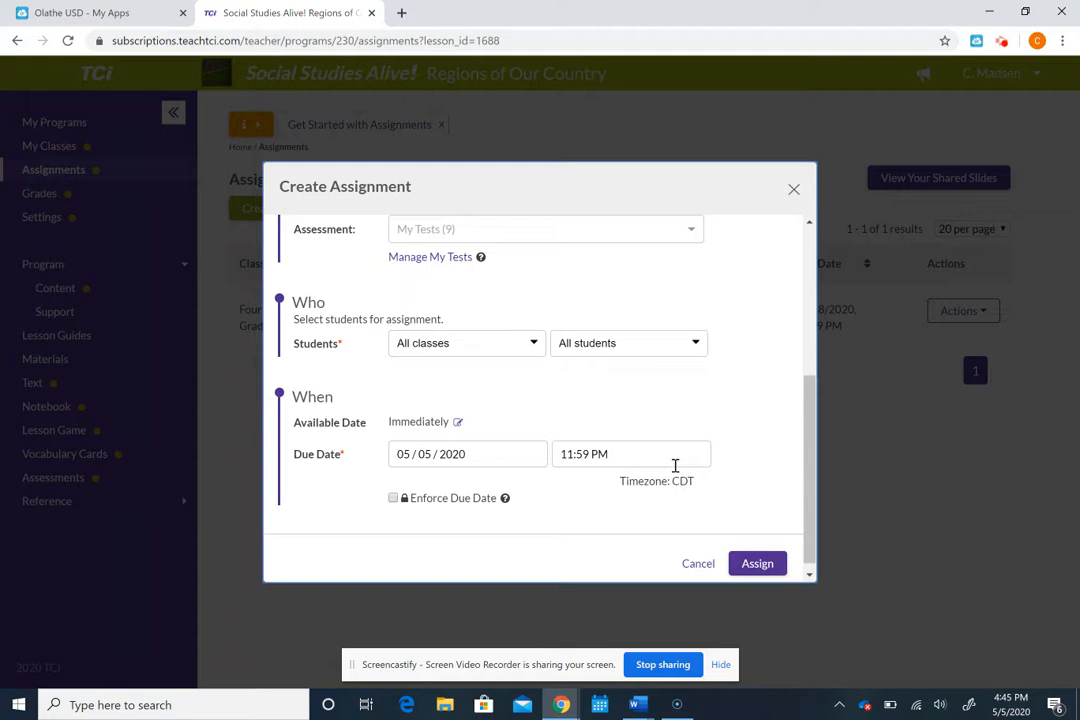
pyautogui.scroll(-1, 809, 465)
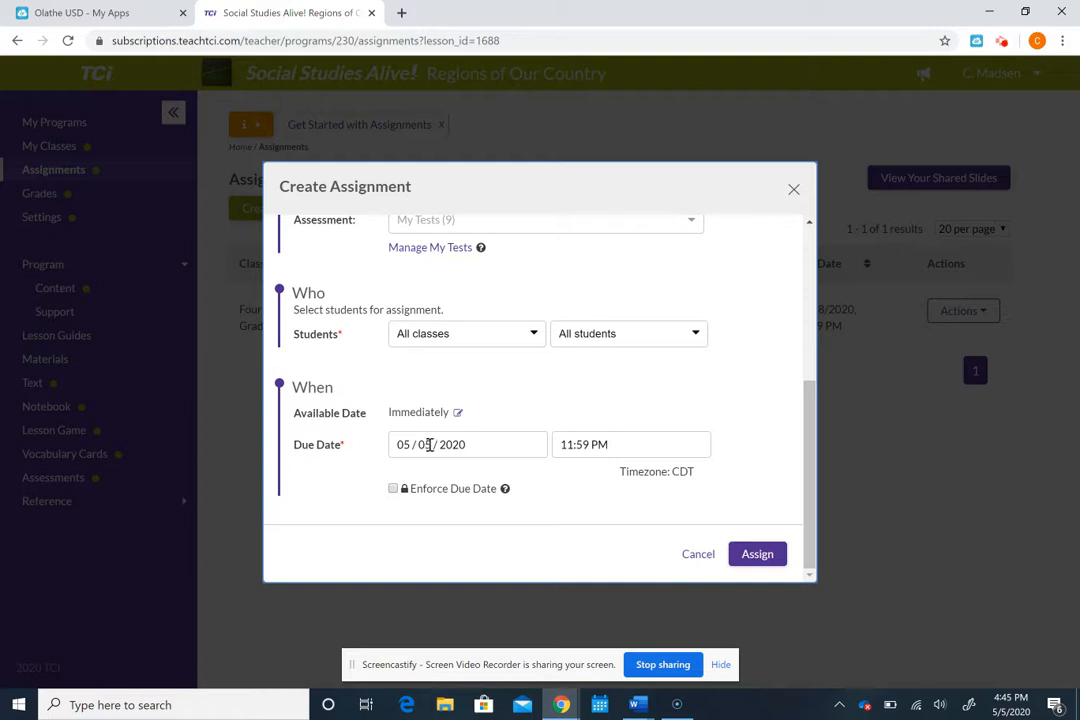
pyautogui.click(430, 446)
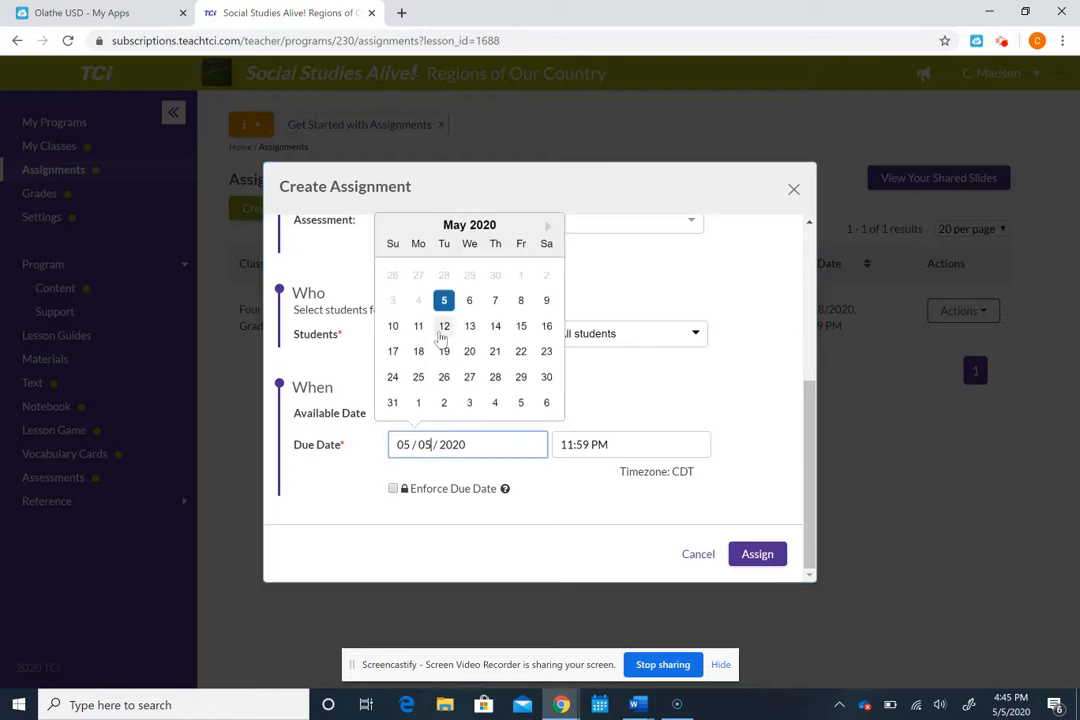
pyautogui.click(444, 328)
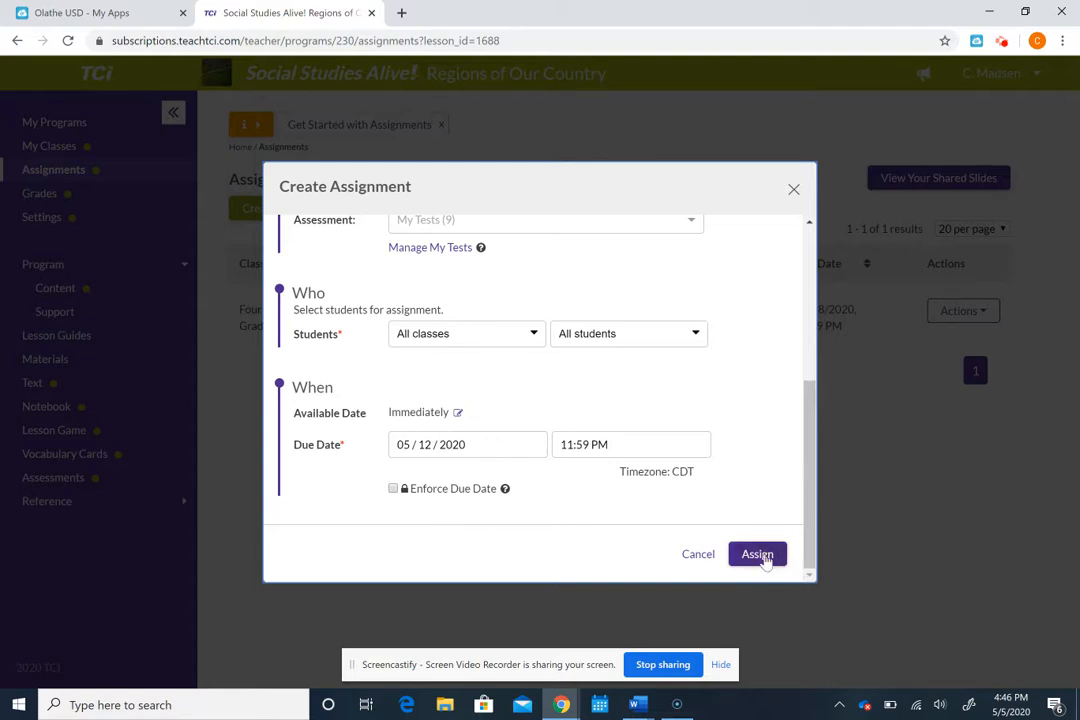
pyautogui.click(762, 558)
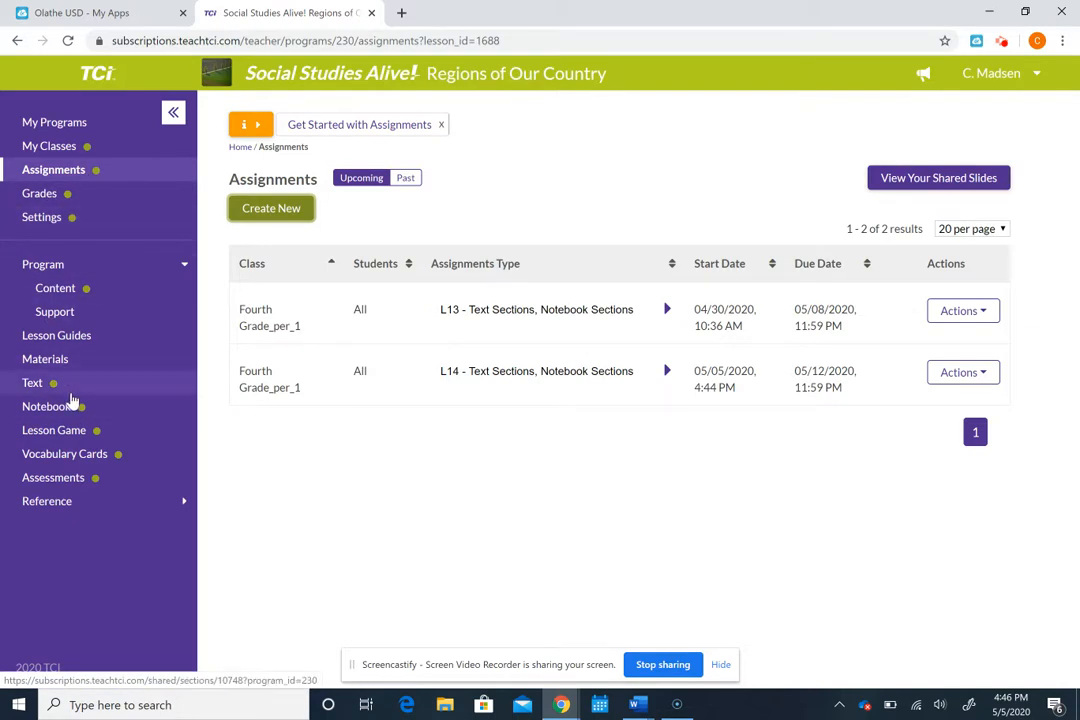
# Step: Open the Lesson 13 Cities of the West Complete Lesson Guide from Lesson Guides for editing
pyautogui.click(86, 337)
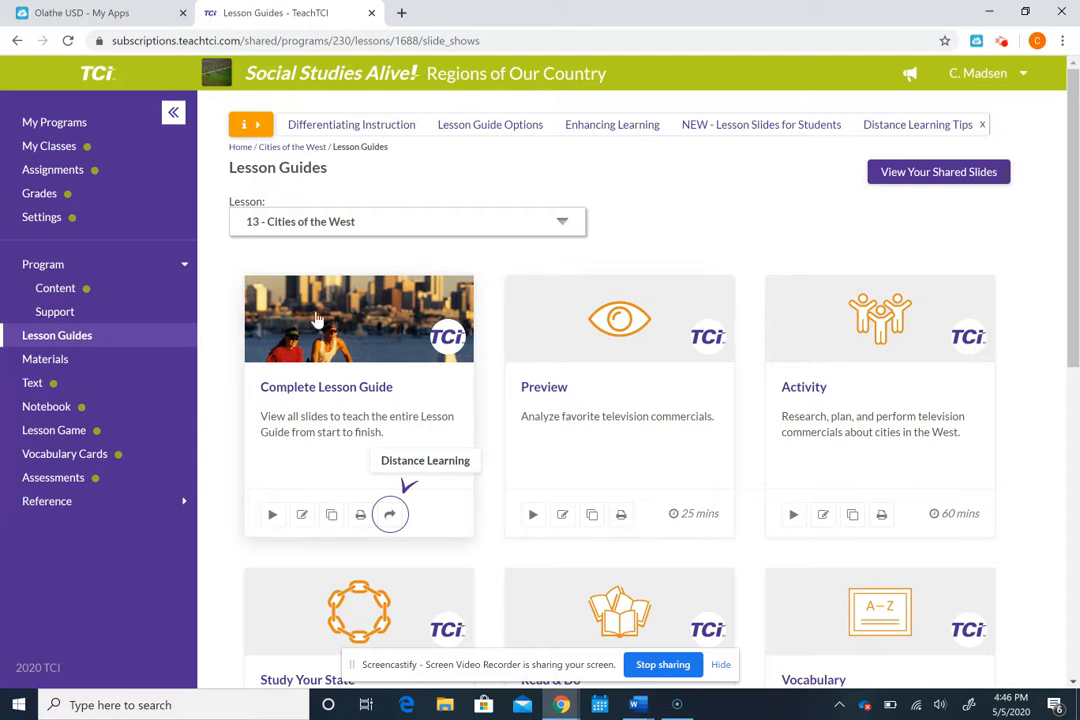
pyautogui.click(391, 517)
pyautogui.click(341, 387)
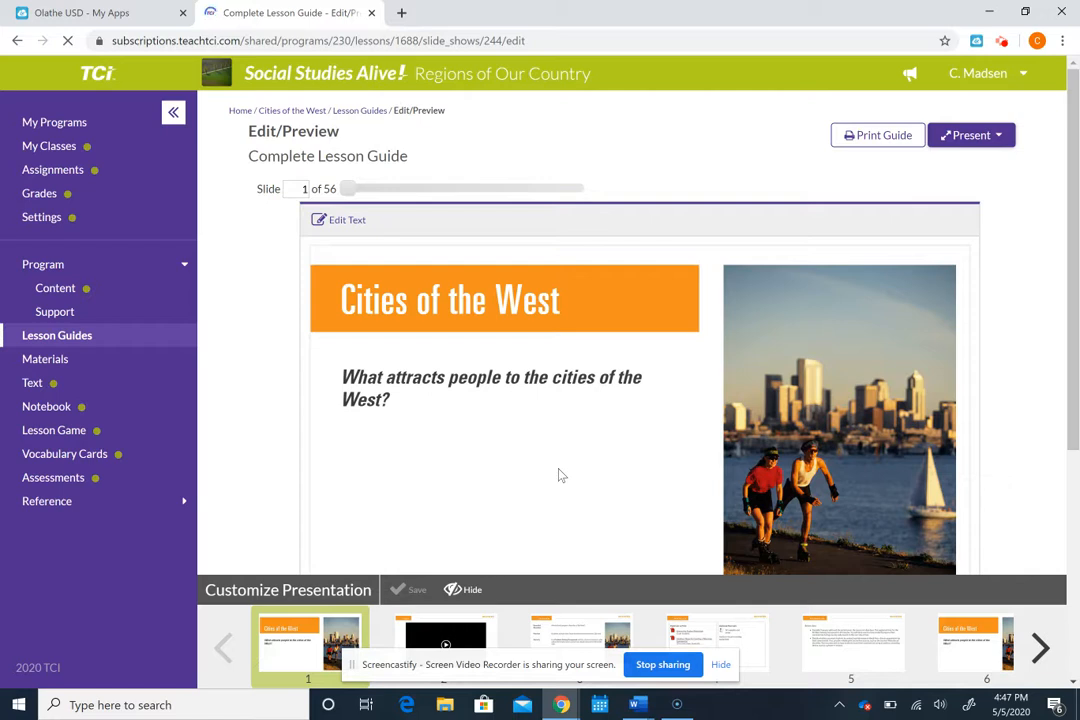
# Step: Hide slides 2–5 (video, Overview, Materials, Preparation) and start saving as a new presentation
pyautogui.click(439, 629)
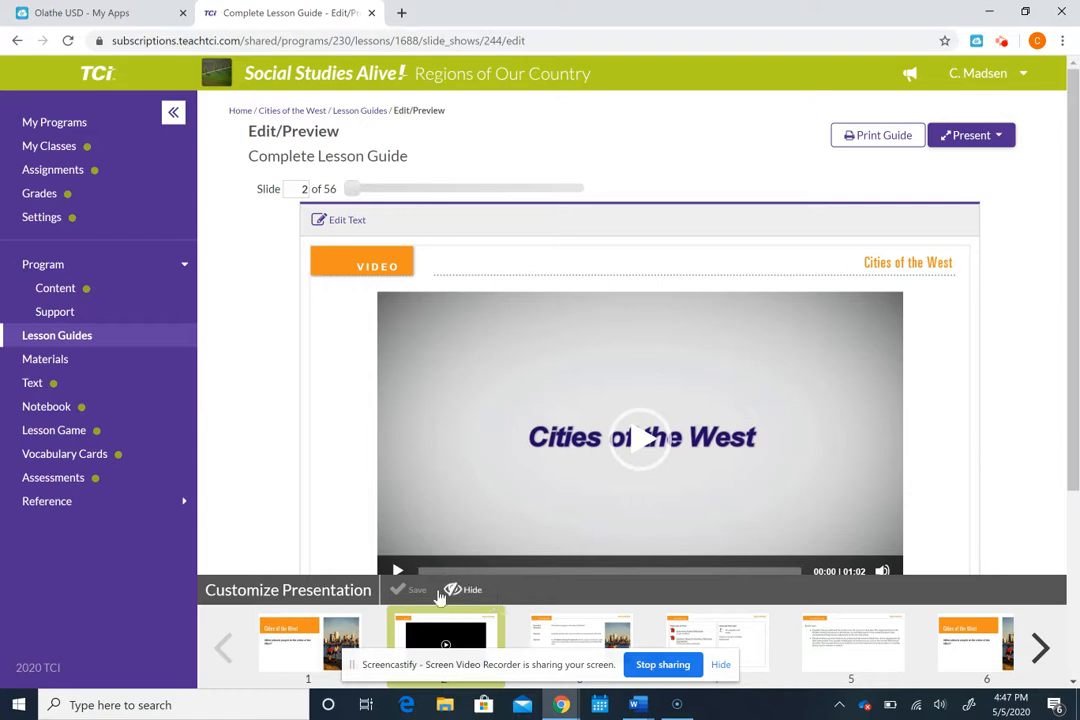
pyautogui.click(456, 590)
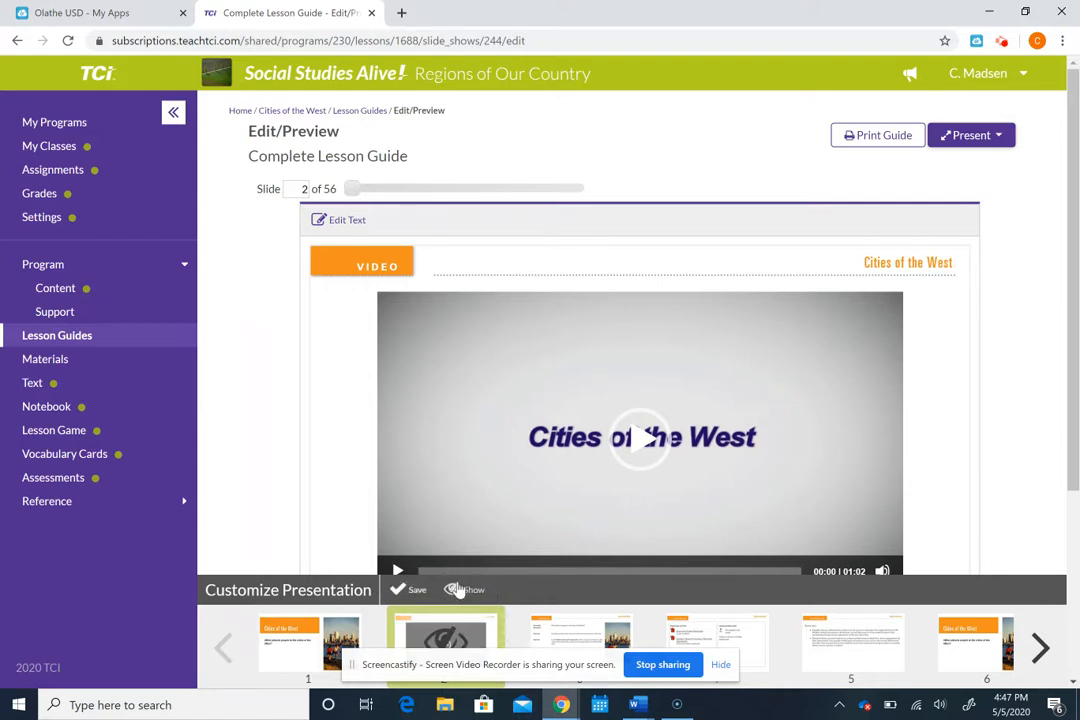
pyautogui.click(560, 625)
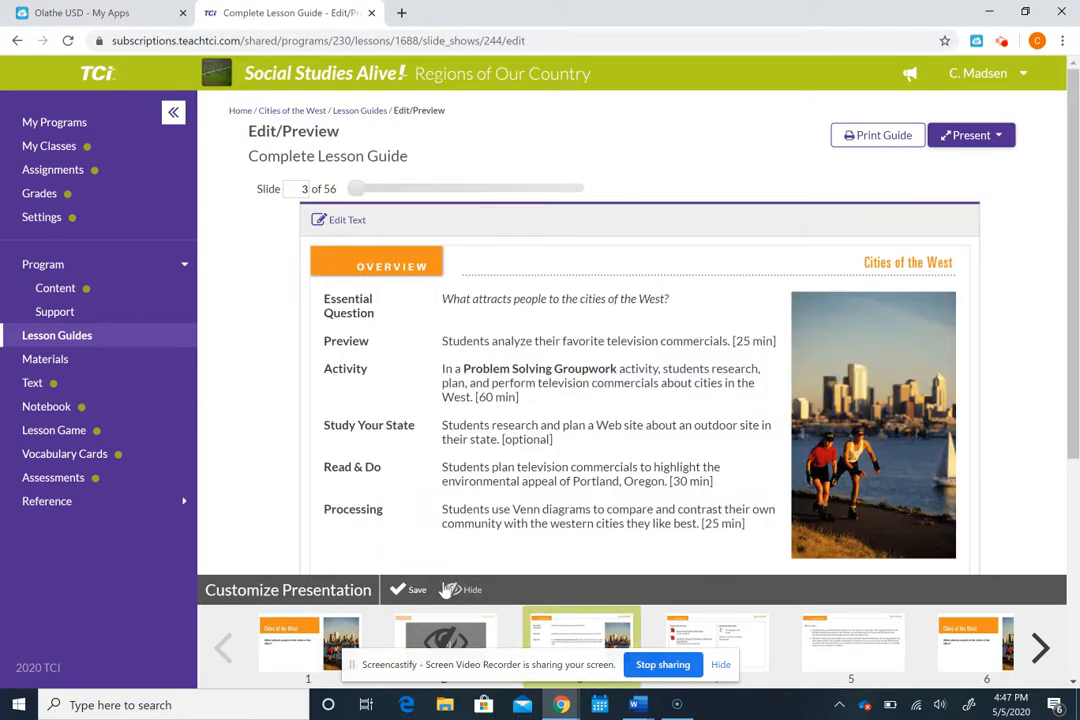
pyautogui.click(452, 590)
pyautogui.click(722, 636)
pyautogui.click(452, 590)
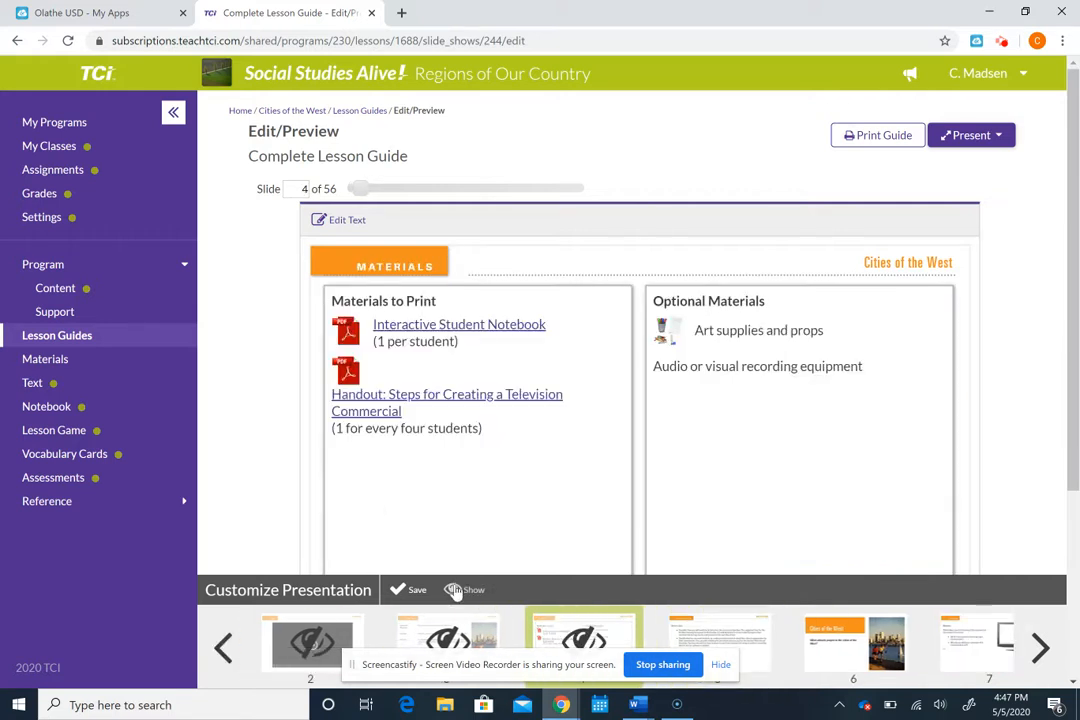
pyautogui.click(719, 636)
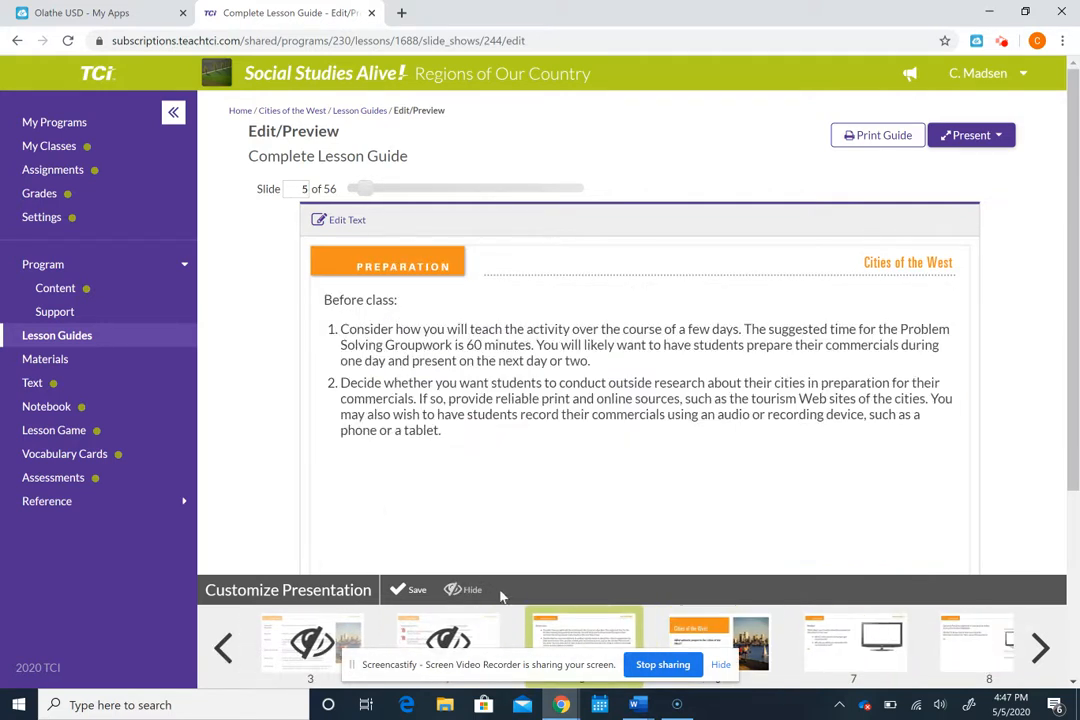
pyautogui.click(455, 591)
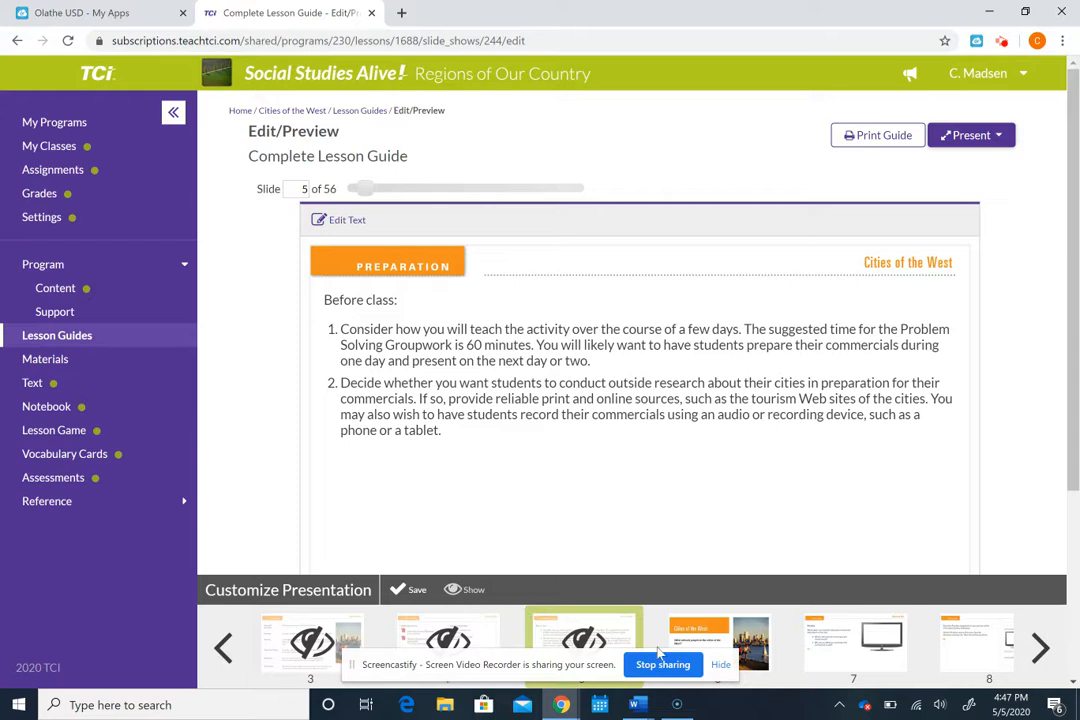
pyautogui.click(706, 640)
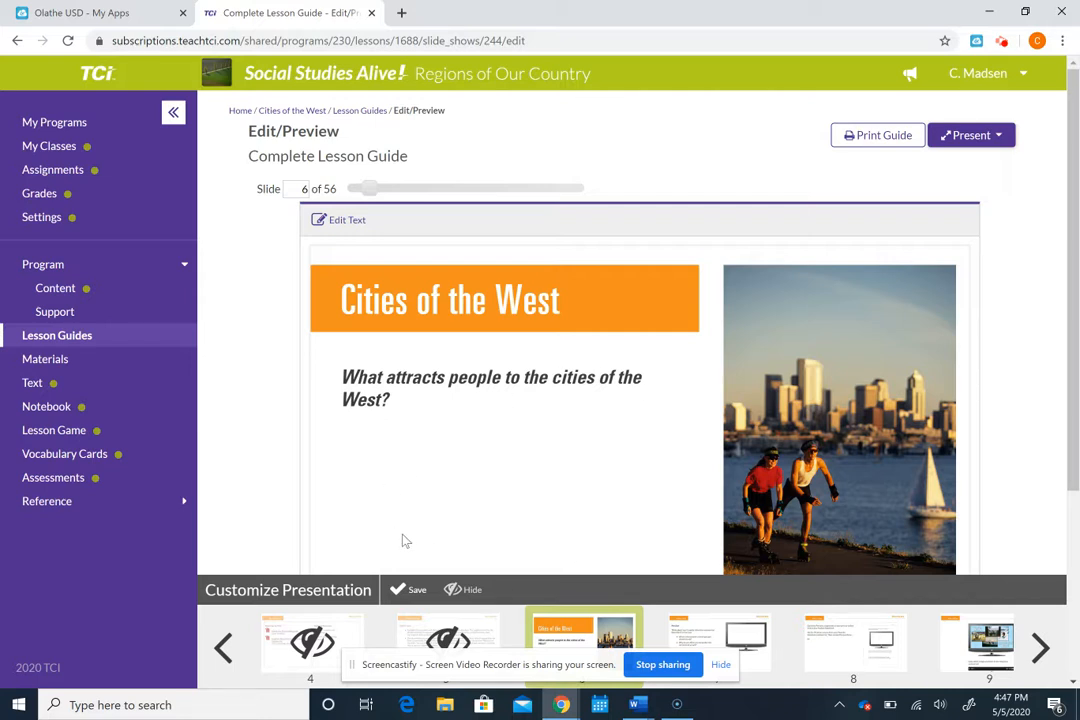
pyautogui.click(408, 590)
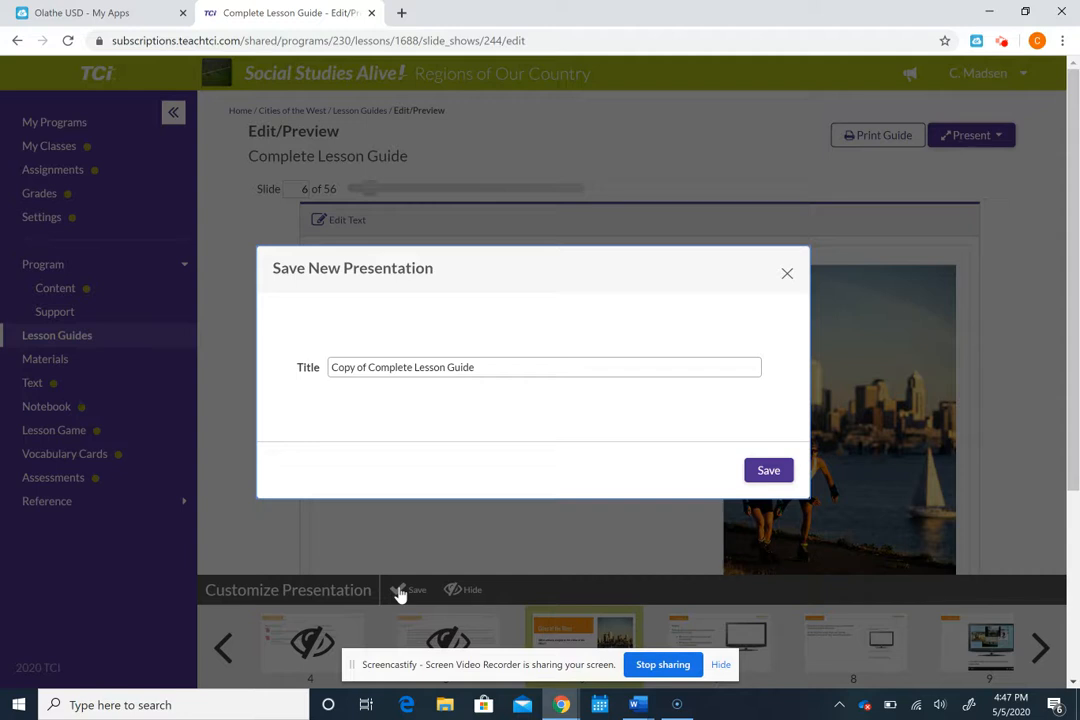
# Step: Replace the default title with 'Student Slides' and save the new presentation
pyautogui.click(476, 367)
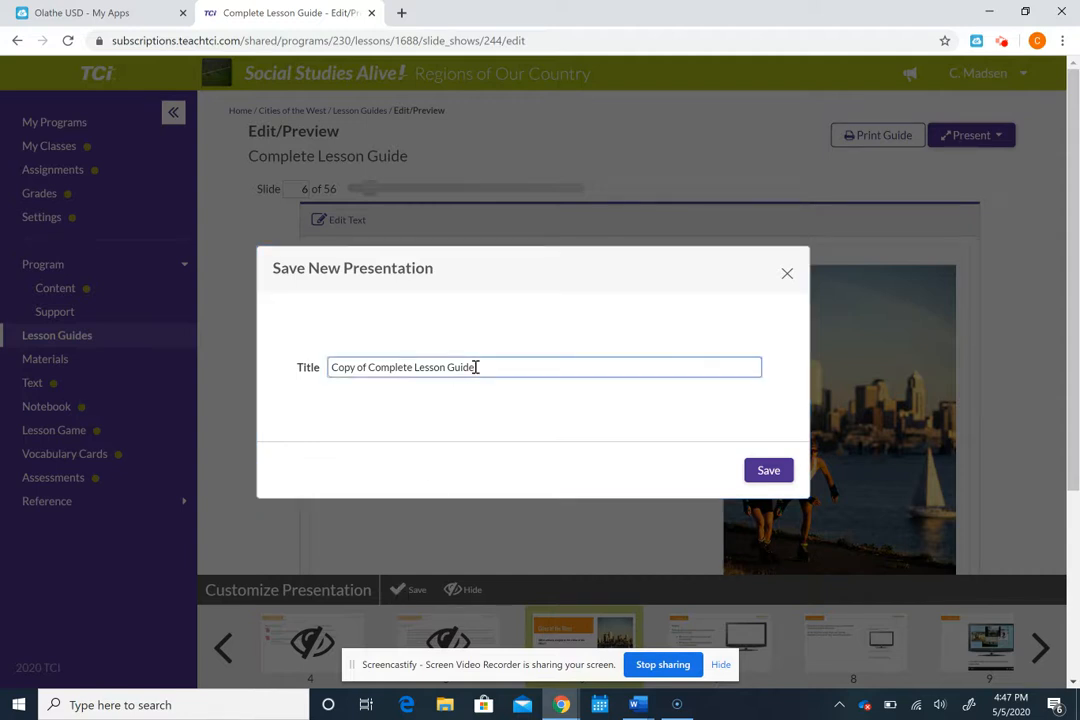
pyautogui.write('Student Slides')
pyautogui.moveTo(476, 367); pyautogui.dragTo(326, 377)
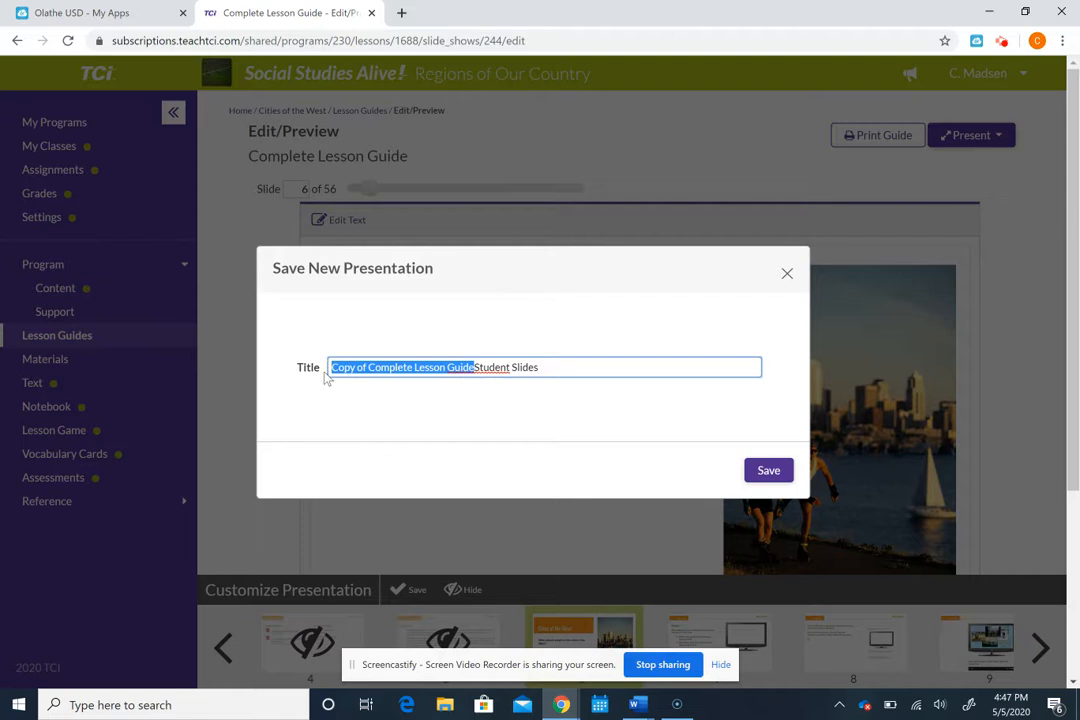
pyautogui.press('BackSpace')
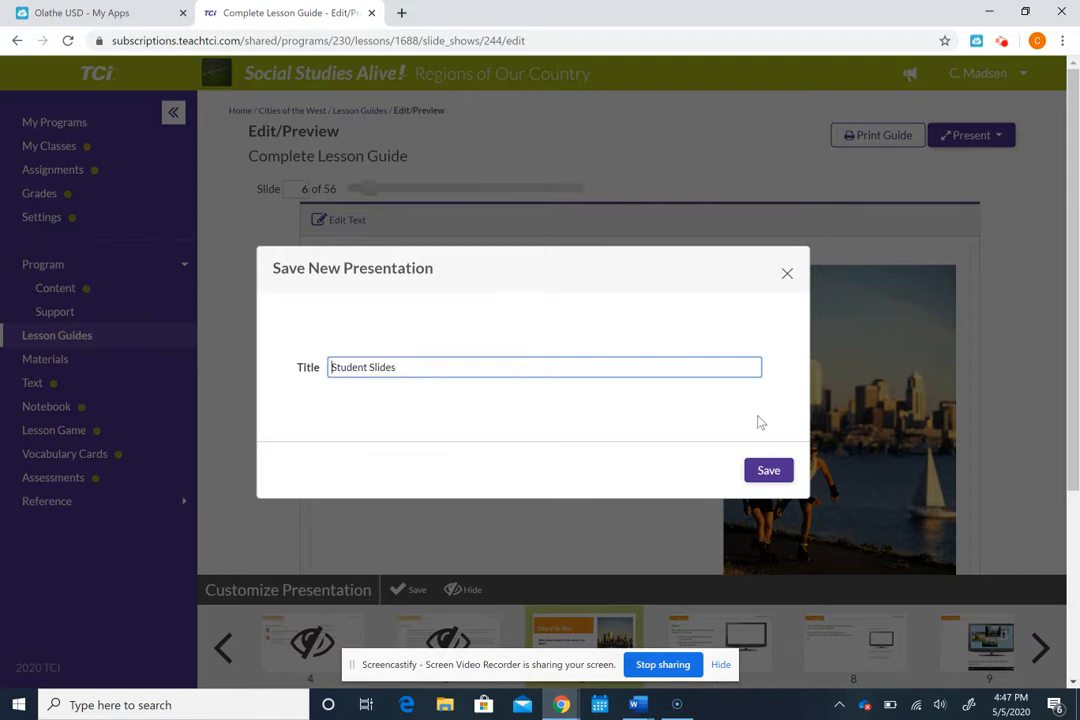
pyautogui.click(765, 472)
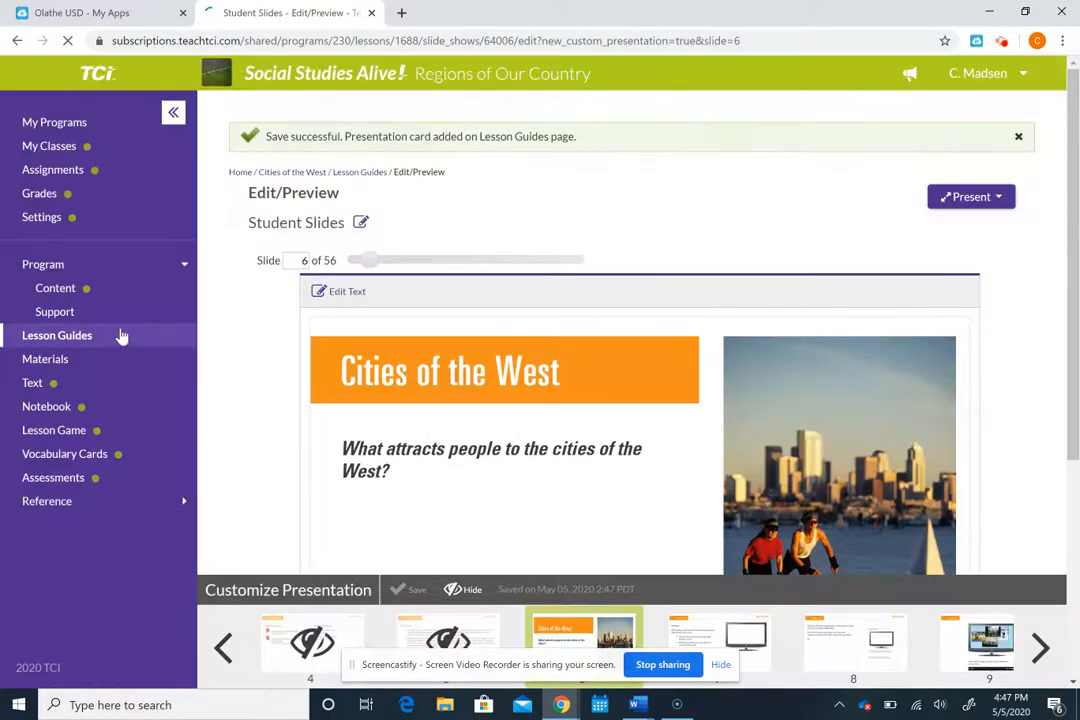
# Step: Share the Student Slides card on the Lesson Guides page with students and confirm
pyautogui.click(108, 339)
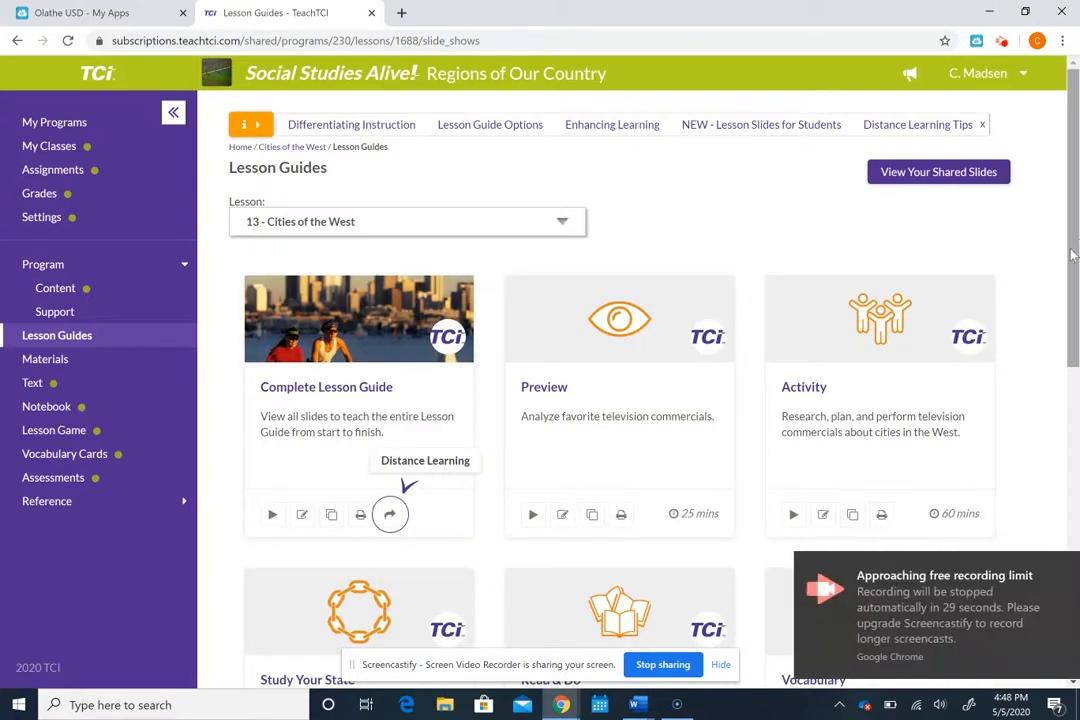
pyautogui.scroll(-5, 1072, 256)
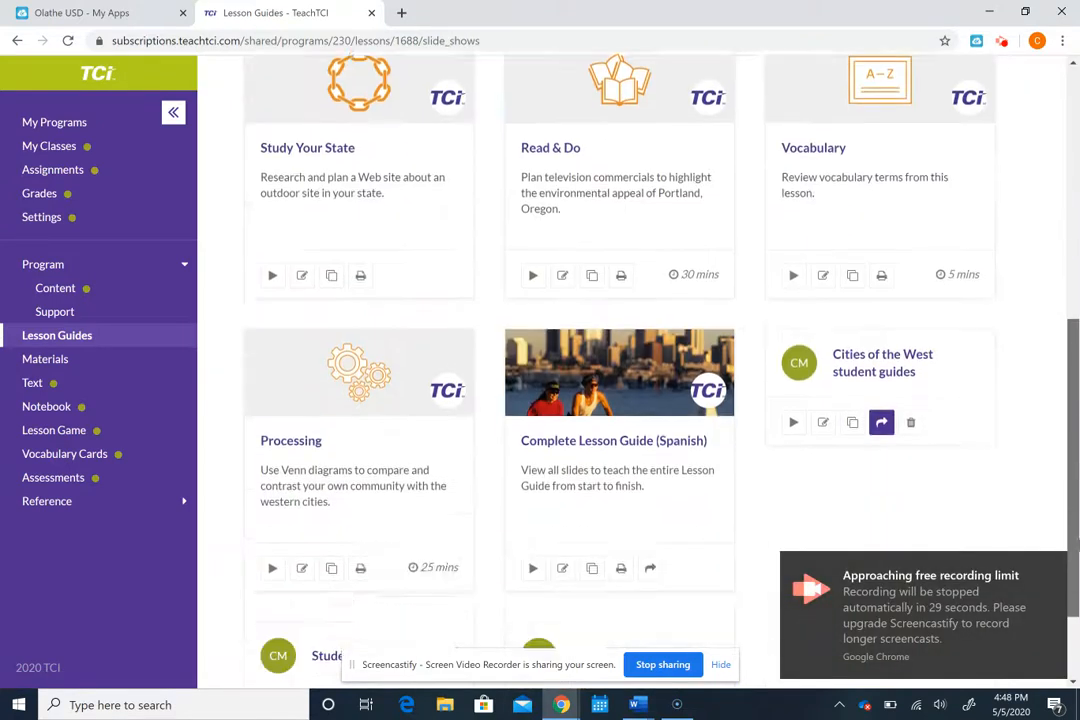
pyautogui.scroll(-1, 1072, 256)
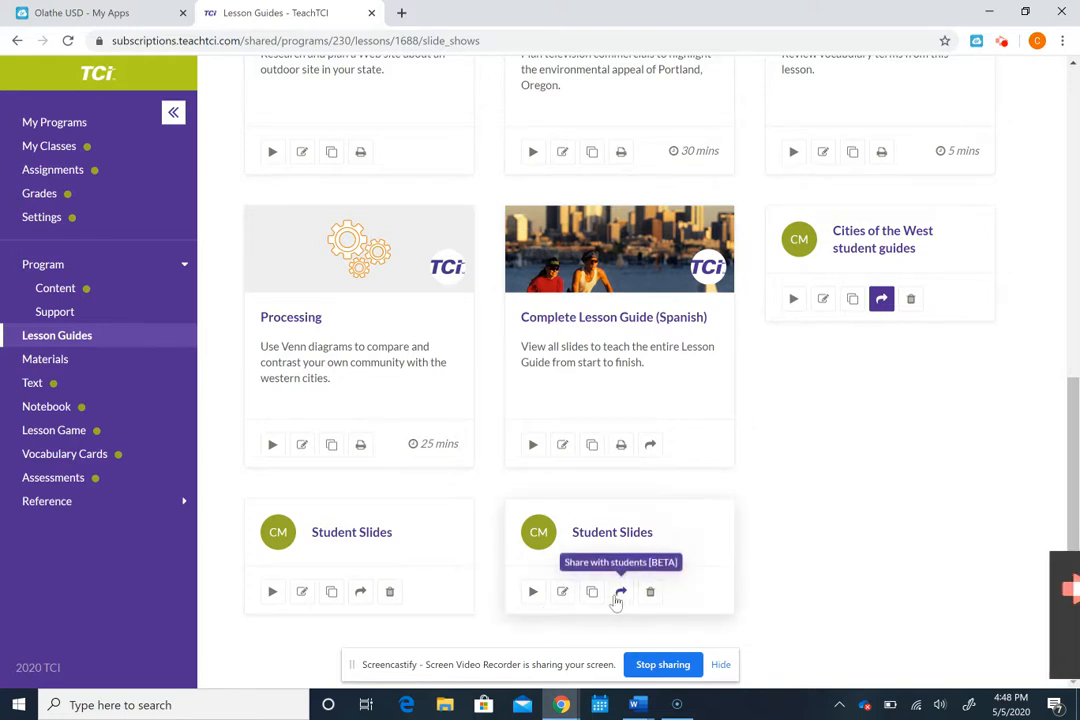
pyautogui.click(620, 593)
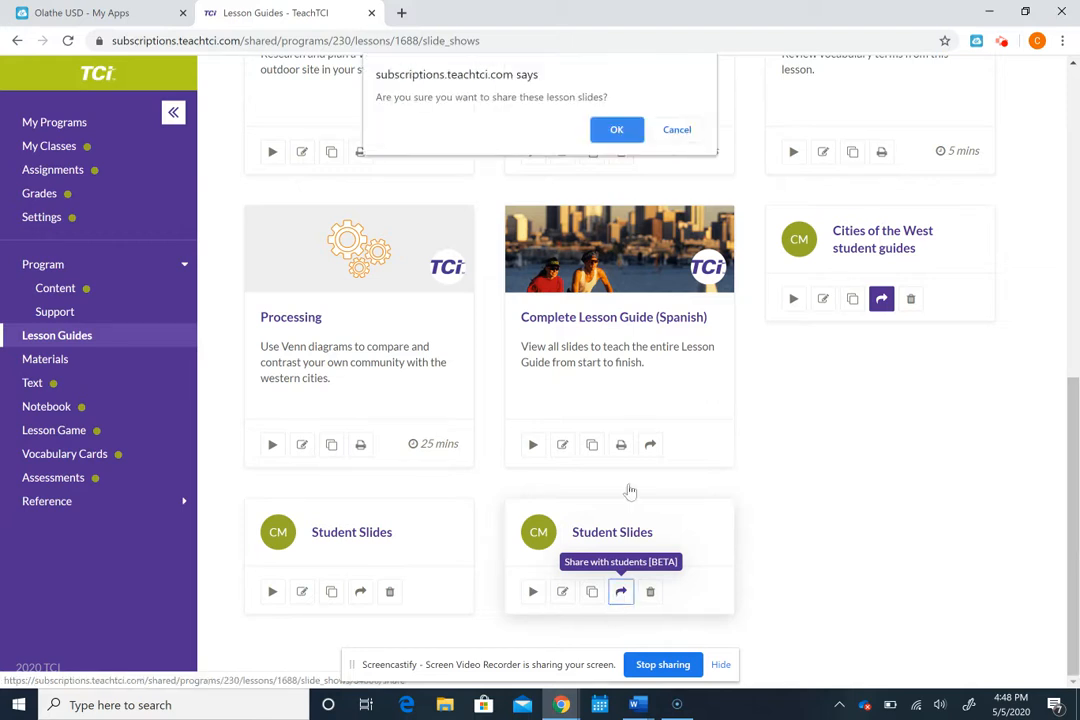
pyautogui.click(621, 132)
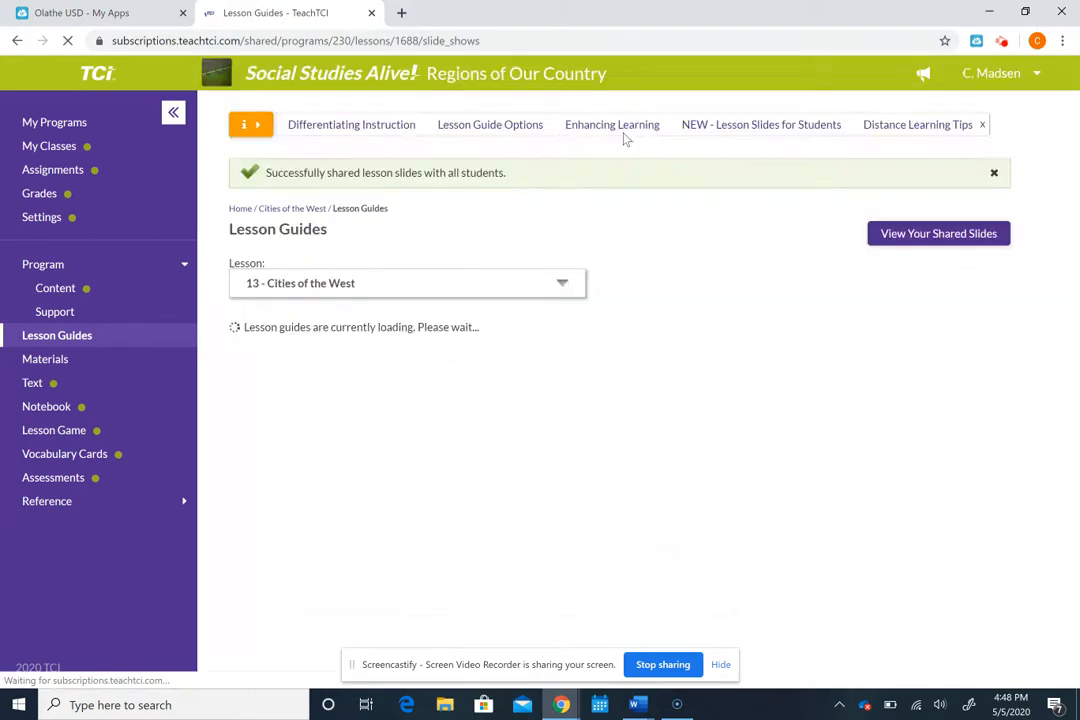